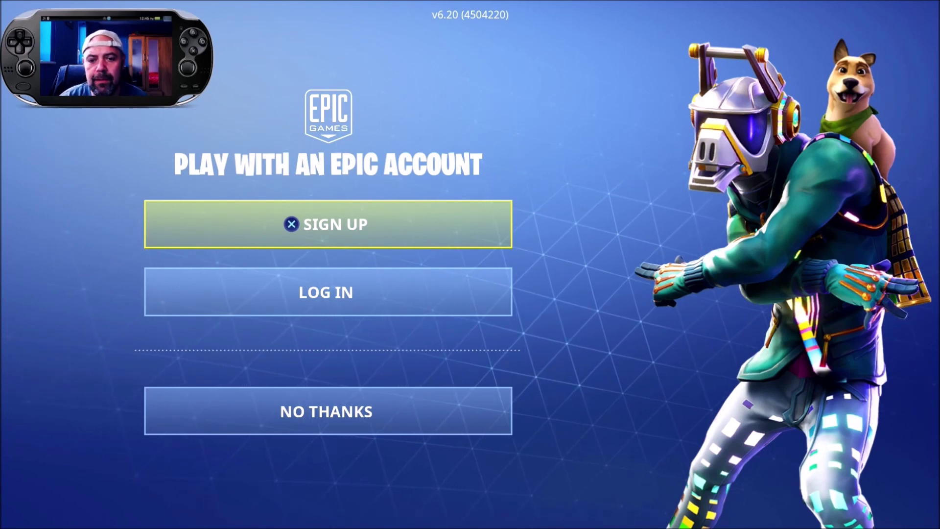
# Choose NO THANKS on the Play With an Epic Account screen
pyautogui.click(328, 411)
pyautogui.press('Return')
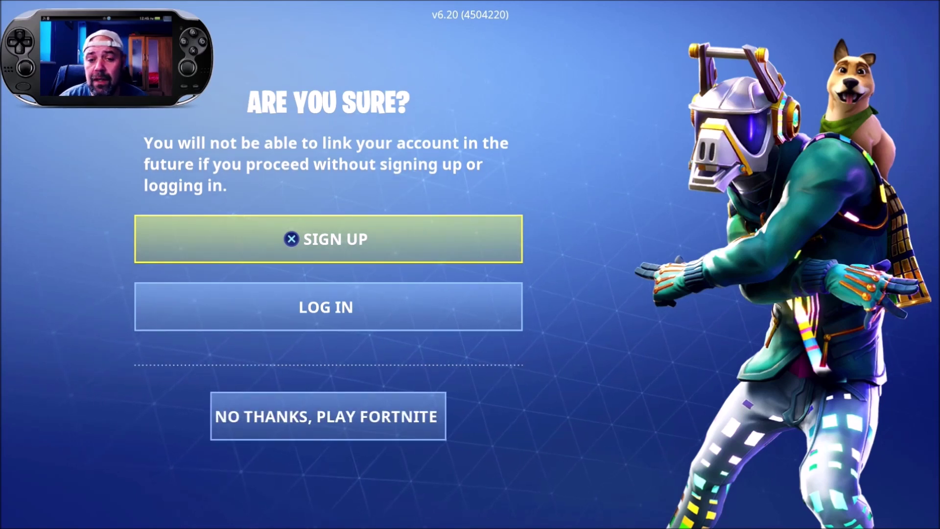
# Choose NO THANKS, PLAY FORTNITE, then accept the End User License Agreement
pyautogui.click(328, 416)
pyautogui.press('Return')
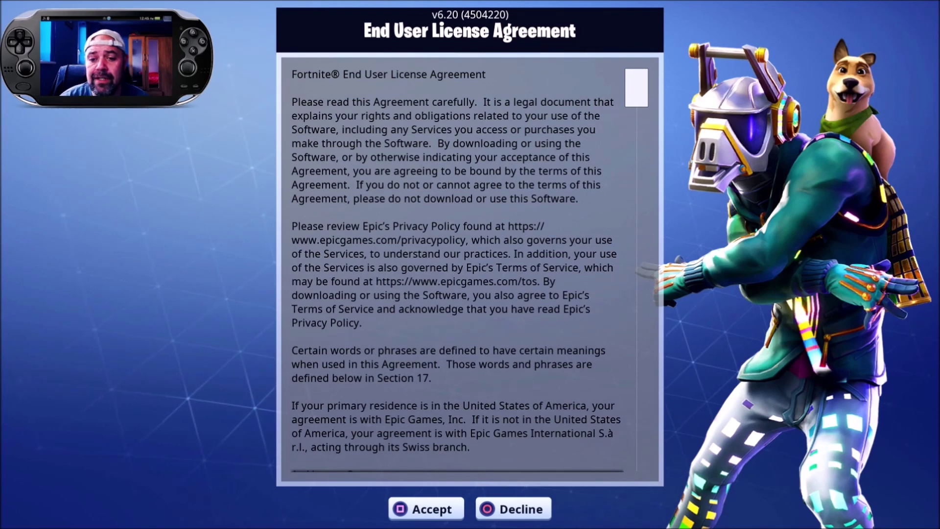
pyautogui.press('Return')
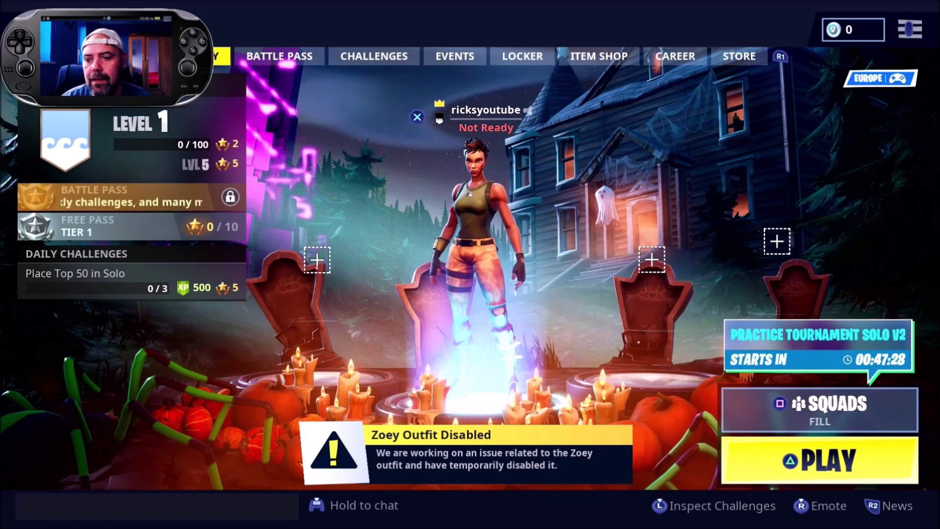
# Launch Feedback from the lobby menu to load the Fortnite Support Center
pyautogui.press('Escape')
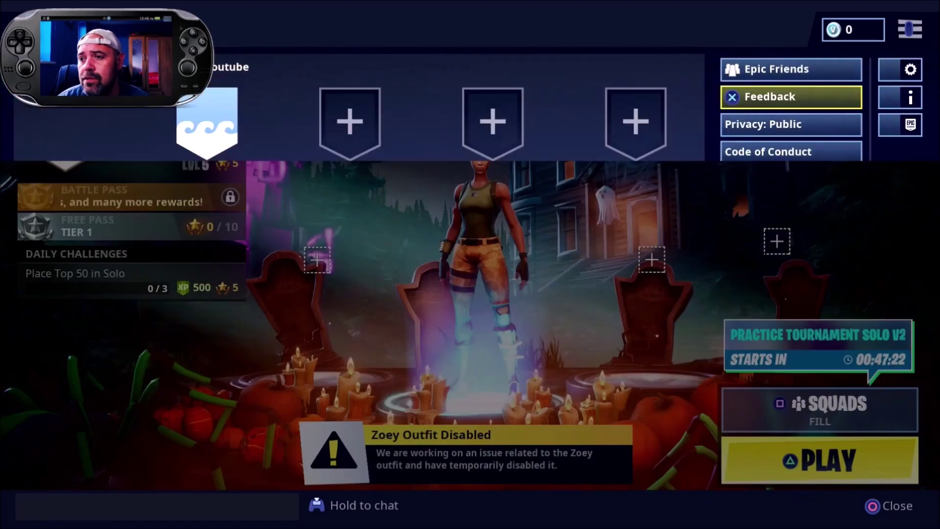
pyautogui.press('Down')
pyautogui.press('Down')
pyautogui.press('Down')
pyautogui.press('Down')
pyautogui.press('Return')
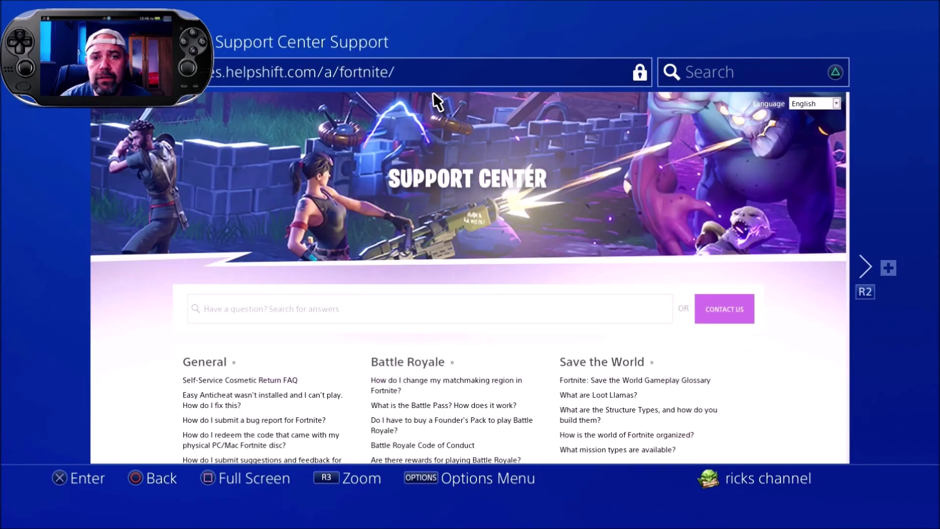
pyautogui.press('Return')
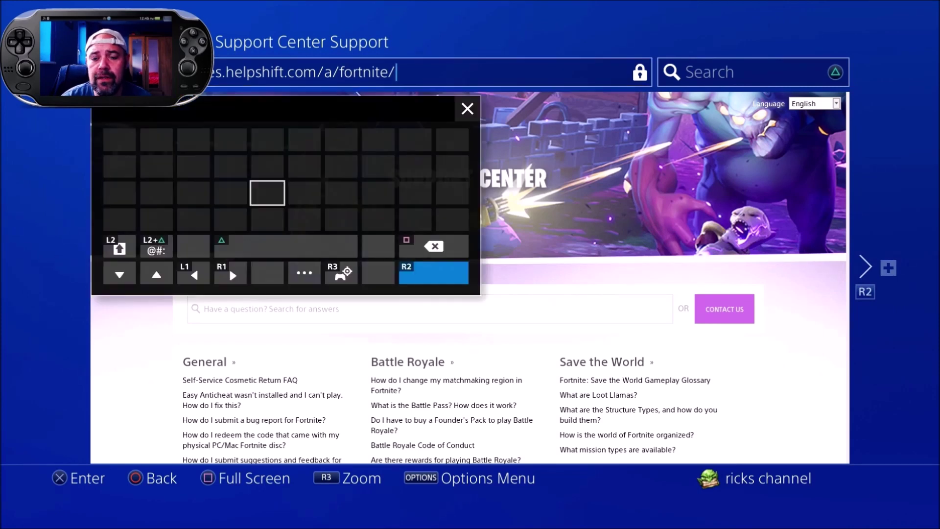
pyautogui.press('BackSpace')
pyautogui.press('BackSpace')
pyautogui.press('BackSpace')
pyautogui.press('BackSpace')
pyautogui.press('BackSpace')
pyautogui.press('BackSpace')
pyautogui.press('BackSpace')
pyautogui.press('BackSpace')
pyautogui.press('BackSpace')
pyautogui.press('BackSpace')
pyautogui.press('BackSpace')
pyautogui.press('BackSpace')
pyautogui.press('BackSpace')
pyautogui.press('BackSpace')
pyautogui.press('BackSpace')
pyautogui.press('BackSpace')
pyautogui.press('BackSpace')
pyautogui.press('BackSpace')
pyautogui.press('BackSpace')
pyautogui.press('BackSpace')
pyautogui.press('BackSpace')
pyautogui.press('BackSpace')
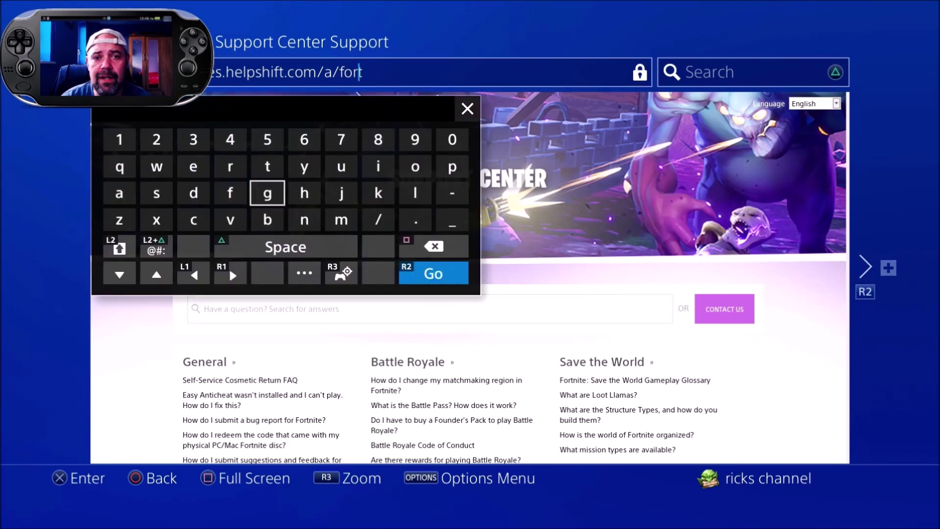
pyautogui.press('BackSpace')
pyautogui.press('BackSpace')
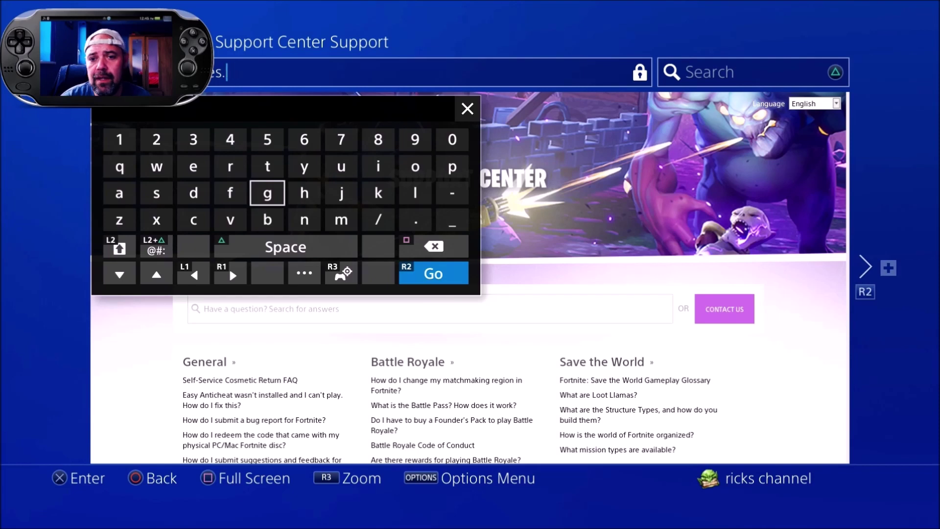
pyautogui.press('Return')
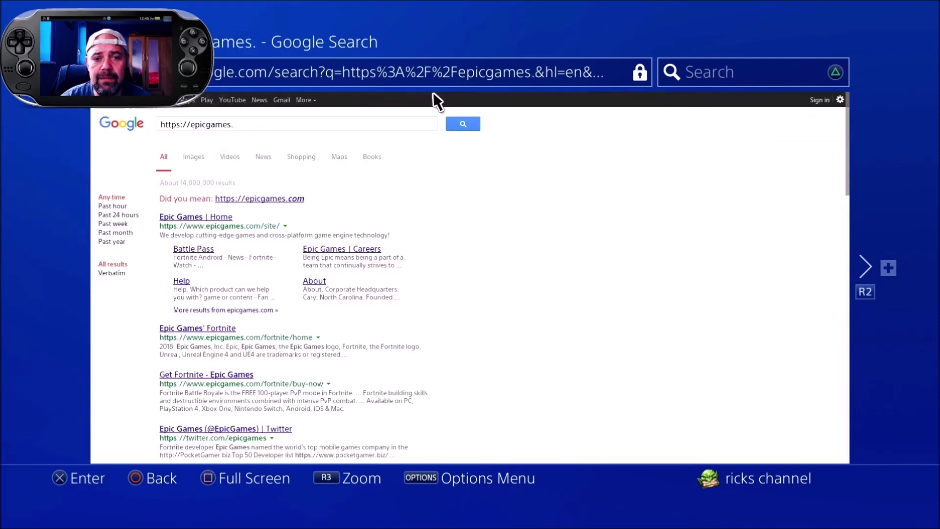
pyautogui.click(181, 219)
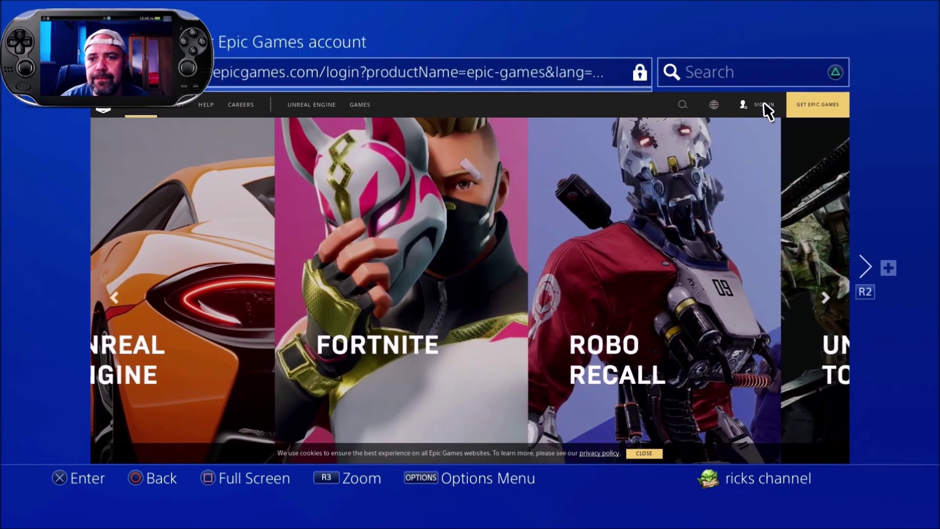
# Go to Sign In on the Epic Games site and continue with PlayStation
pyautogui.click(764, 104)
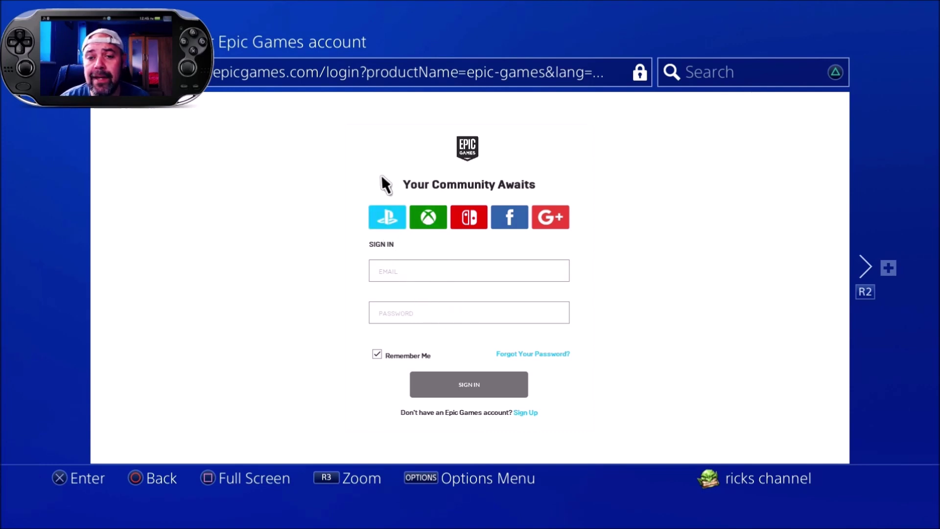
pyautogui.click(371, 218)
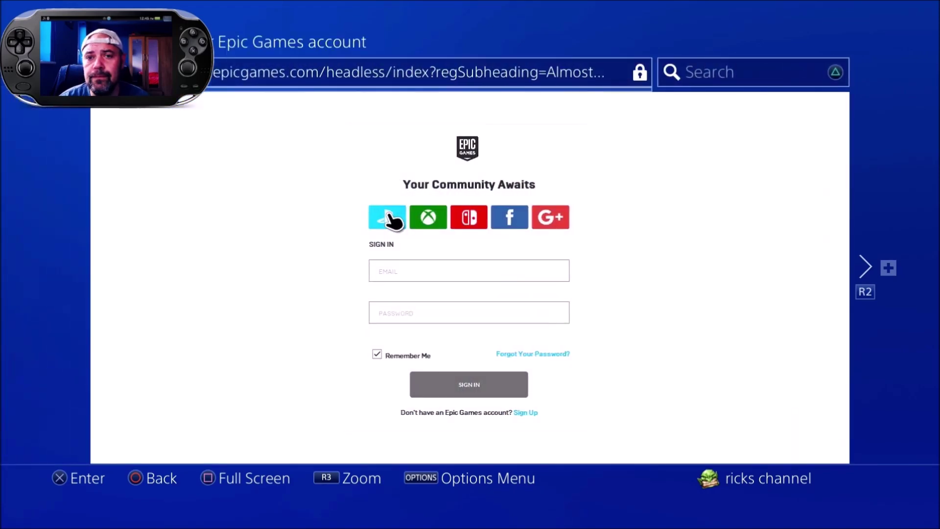
pyautogui.click(389, 216)
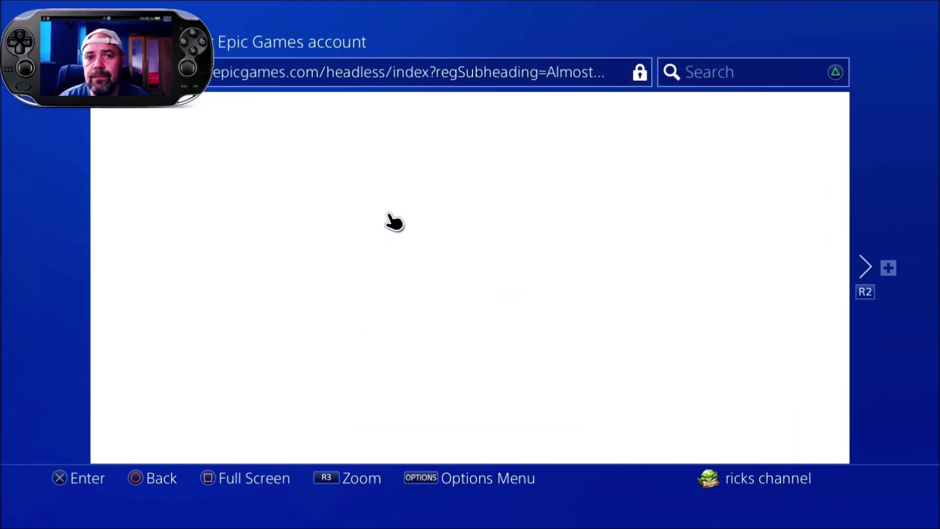